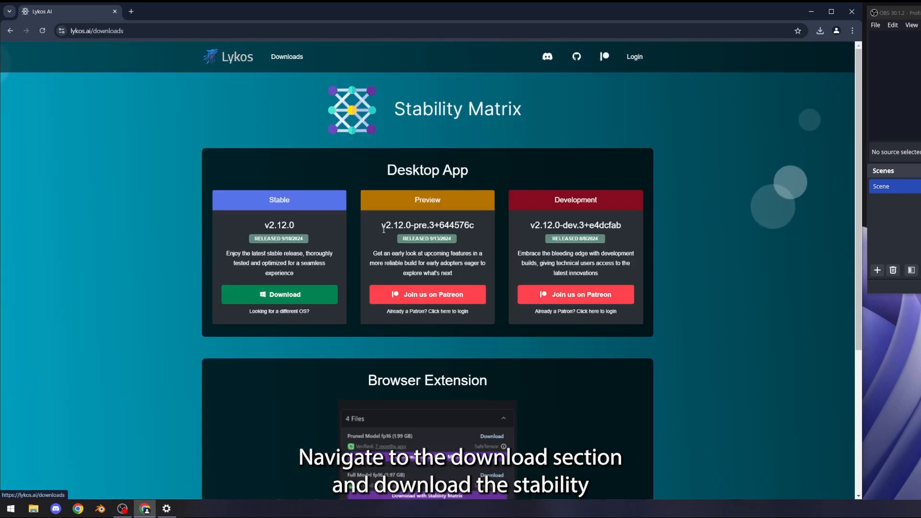
Download the stable v2.12.0 Windows release of Stability Matrix, open the zip and run StabilityMatrix.exe
left_click(384, 233)
scroll(379, 233, "down", 1)
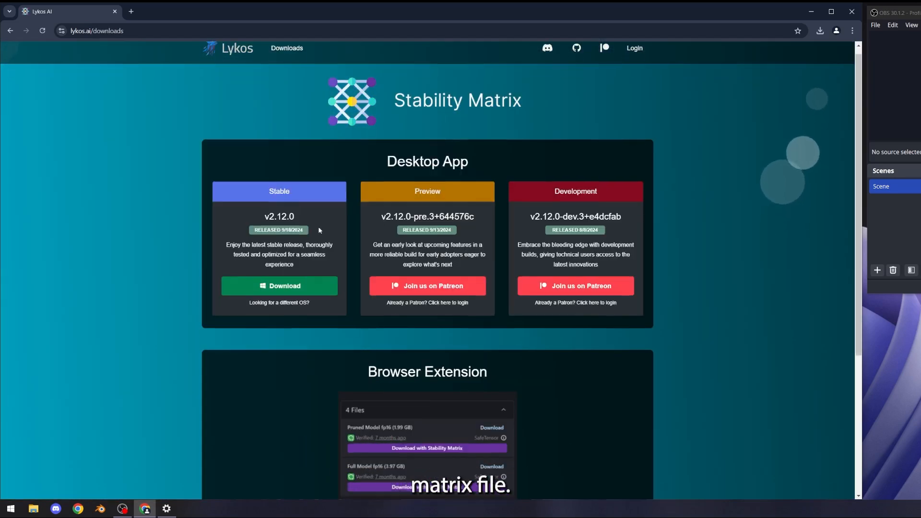
left_click(284, 250)
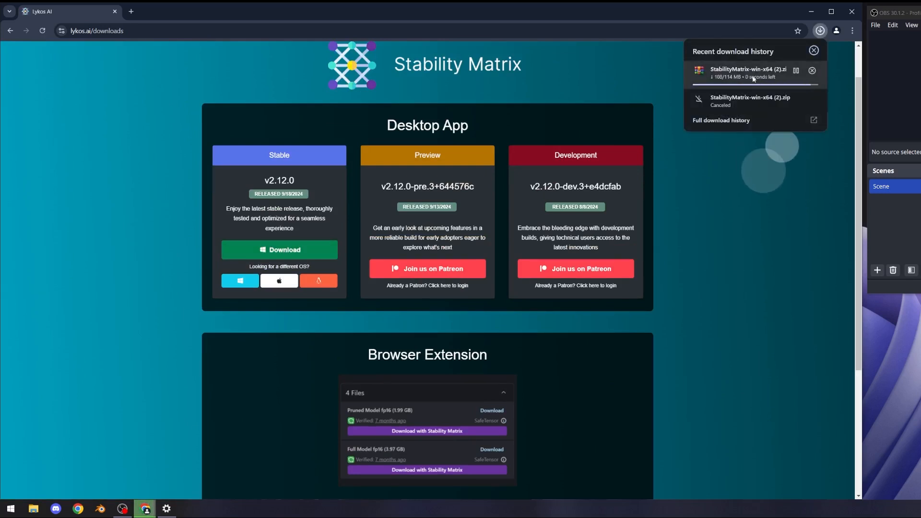
left_click(753, 78)
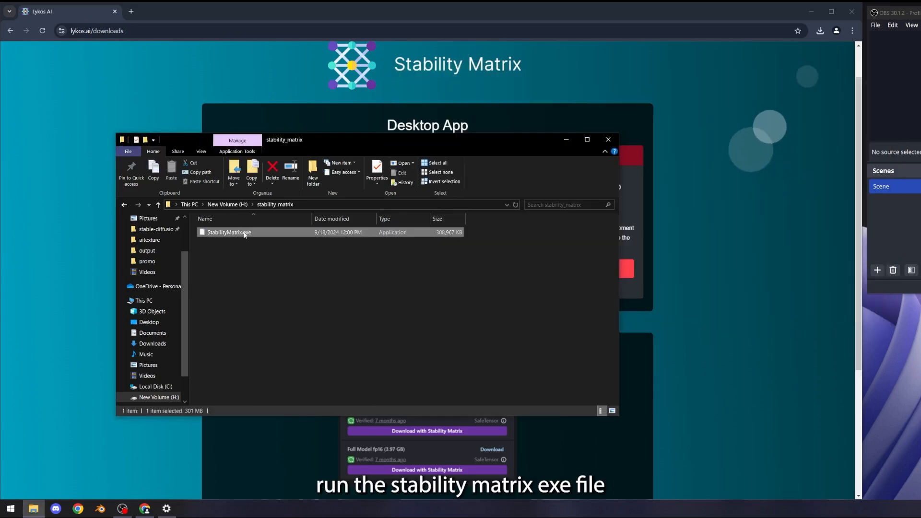
double_click(240, 232)
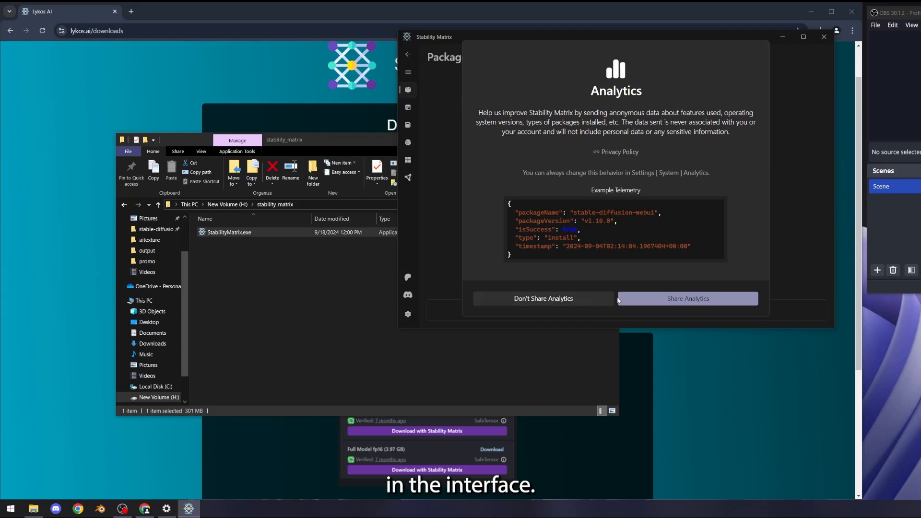
Decline sharing analytics and choose Stable Diffusion WebUI by AUTOMATIC1111 as the interface to install
left_click(593, 298)
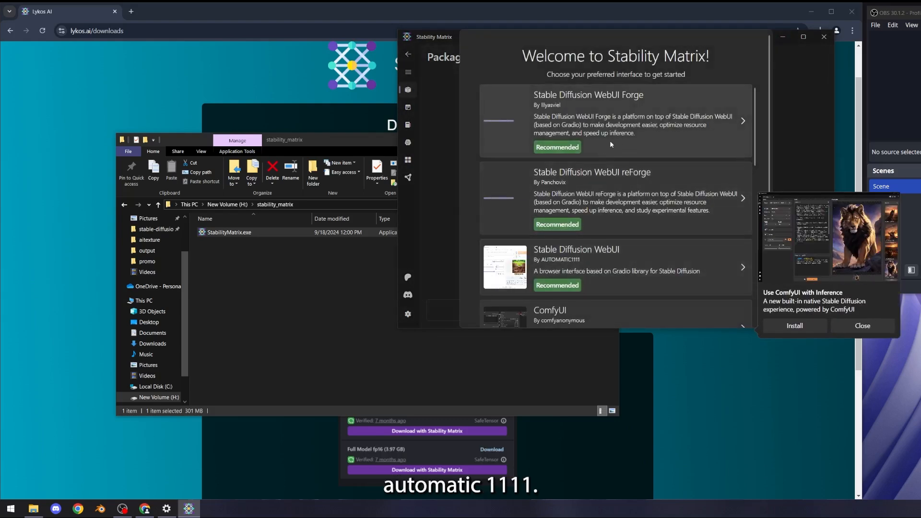
scroll(616, 229, "down", 1)
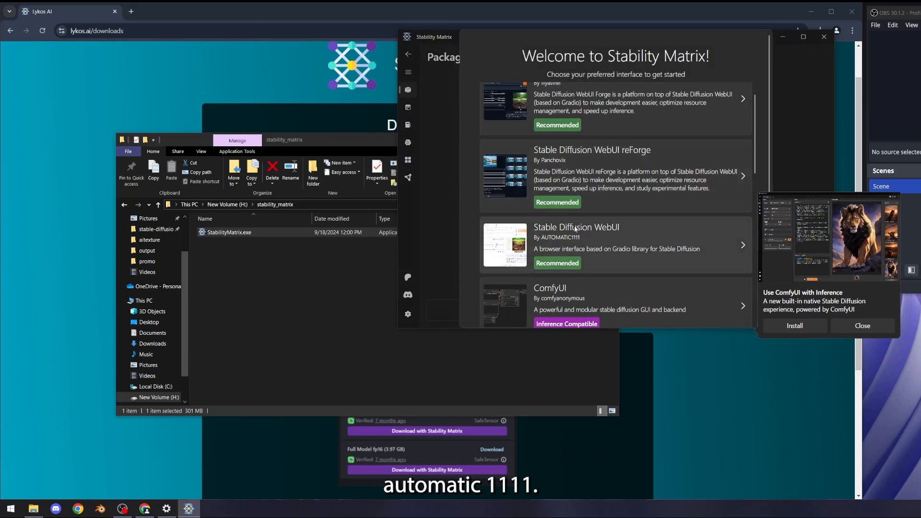
left_click(585, 253)
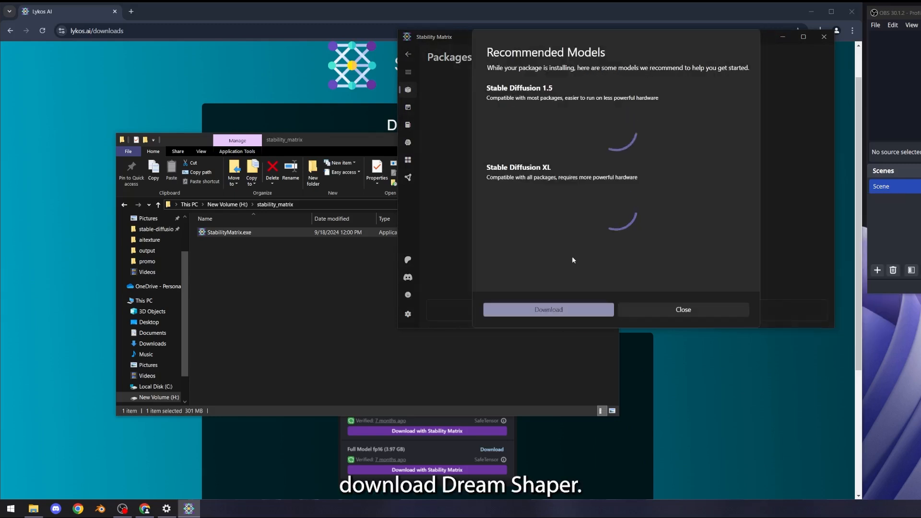
Select the DreamShaper model among the recommended Stable Diffusion 1.5 models and download it
left_click(559, 119)
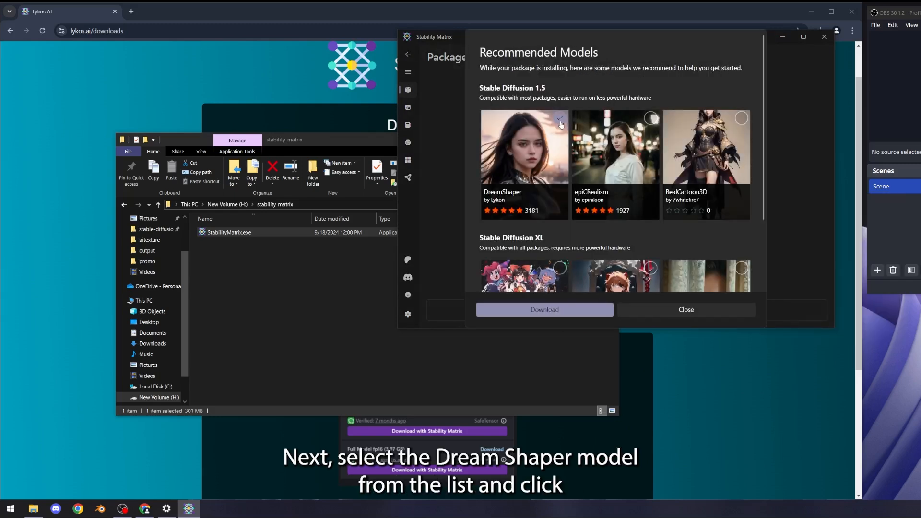
scroll(559, 179, "down", 2)
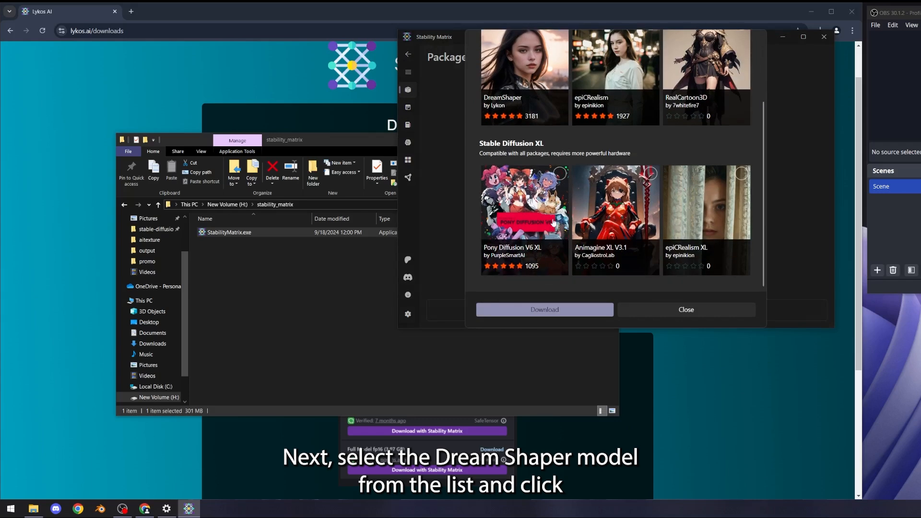
scroll(624, 180, "up", 2)
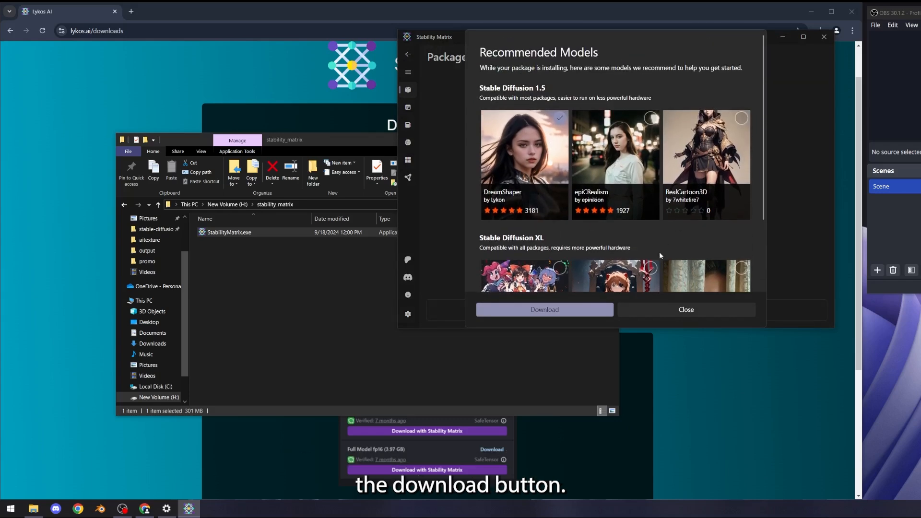
left_click(552, 310)
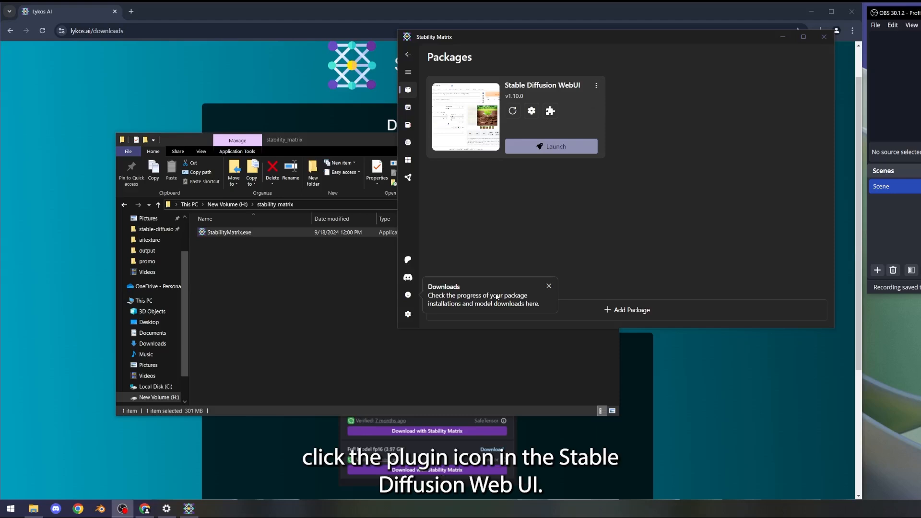
Find "controlnet" among the Stable Diffusion WebUI package's available extensions and install sd-webui-controlnet
left_click(548, 285)
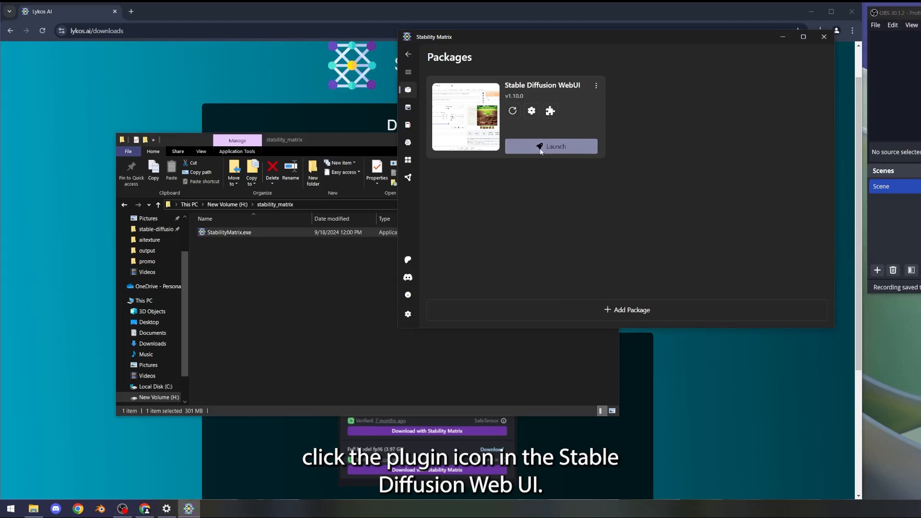
left_click(550, 111)
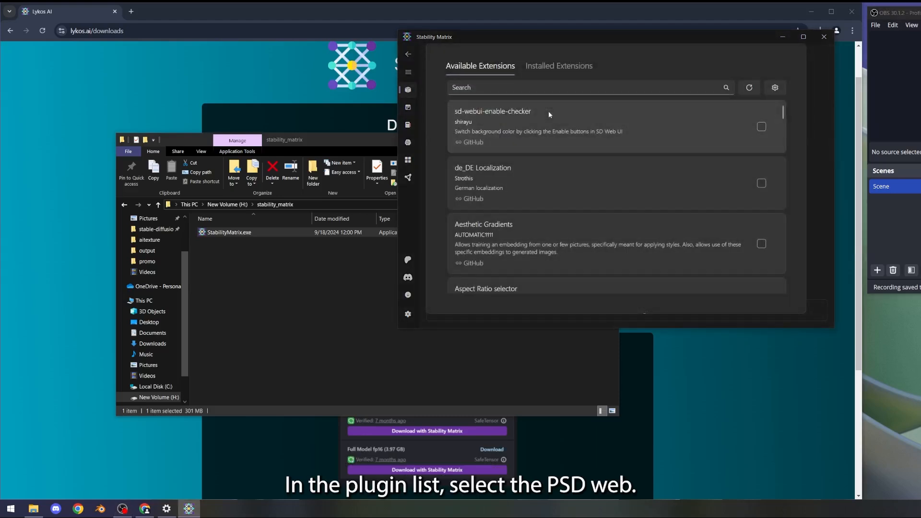
left_click(489, 87)
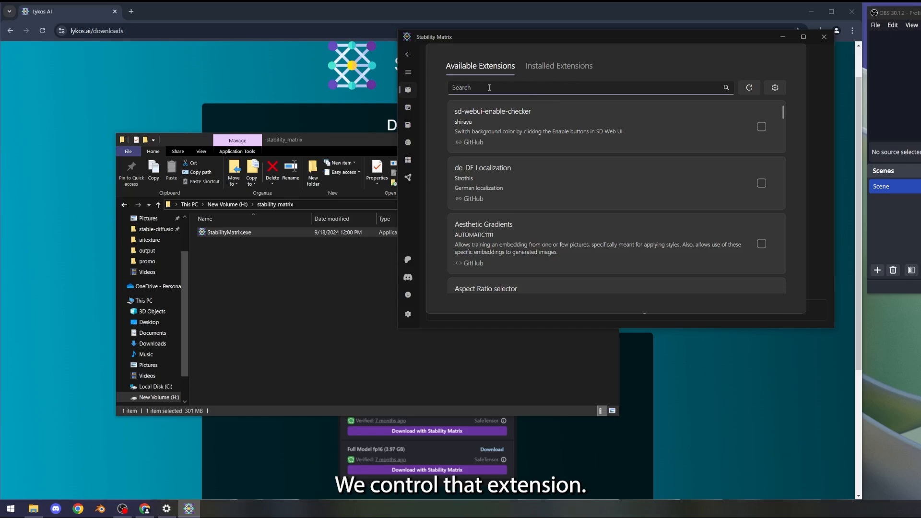
type("controlnet")
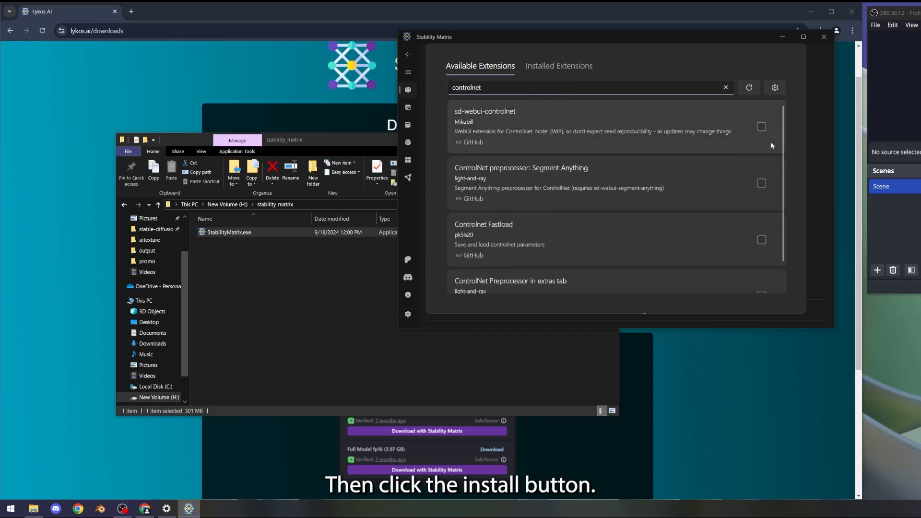
left_click(761, 127)
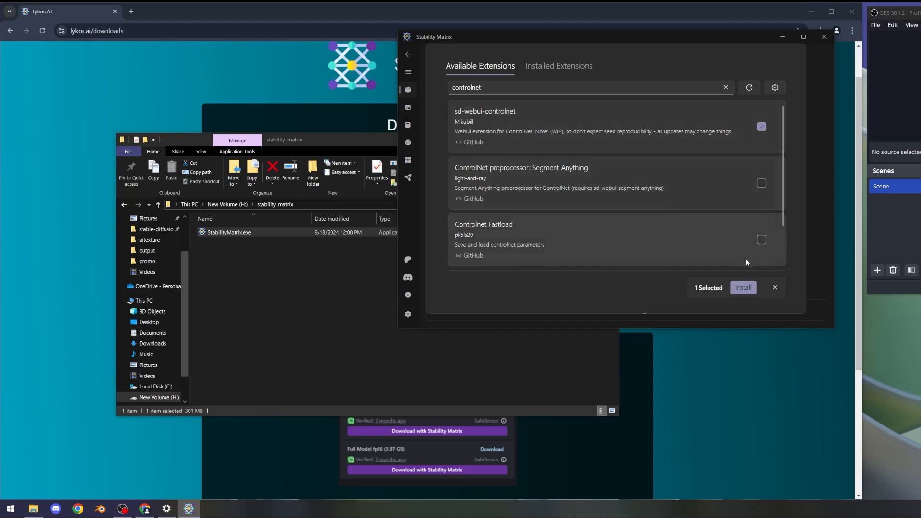
left_click(743, 287)
left_click(773, 287)
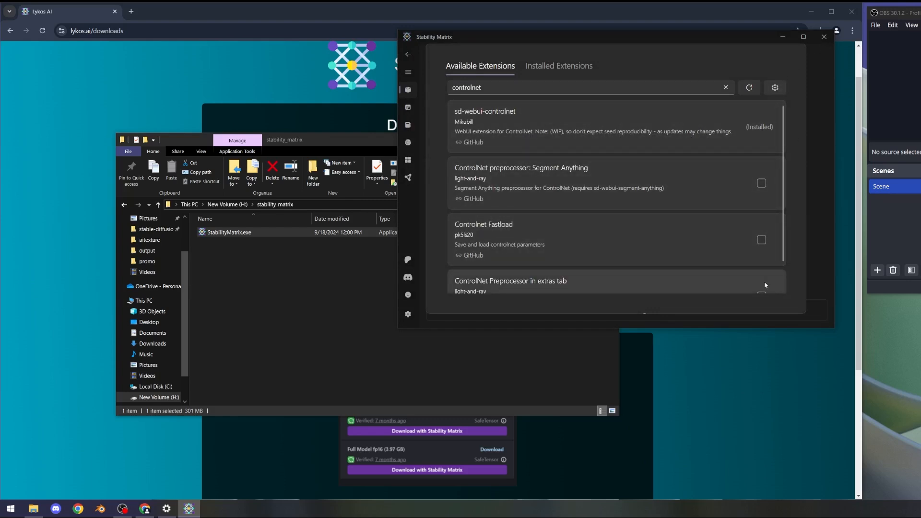
left_click(820, 50)
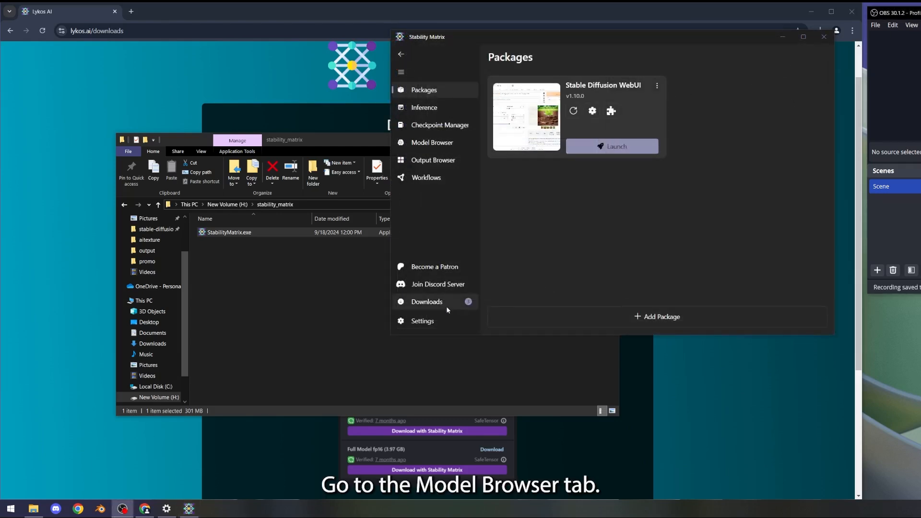
Import the Depth and NormalBae models of ControlNets (SD1.5) from Hugging Face in the model browser
left_click_drag(389, 336, 246, 424)
left_click(287, 142)
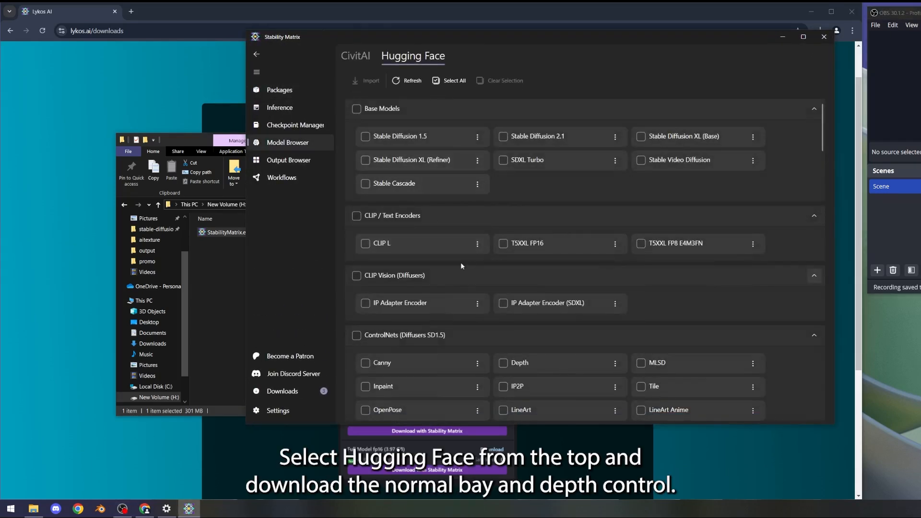
scroll(441, 287, "down", 8)
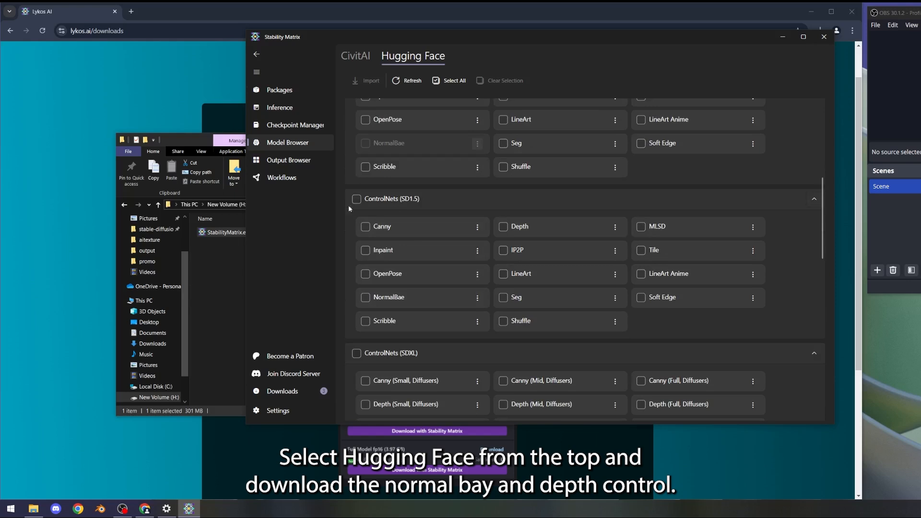
left_click(502, 227)
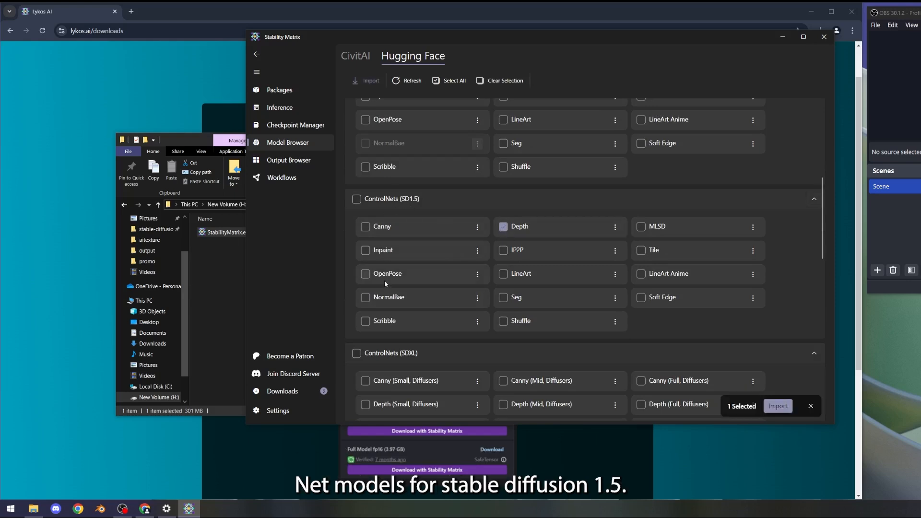
left_click(778, 406)
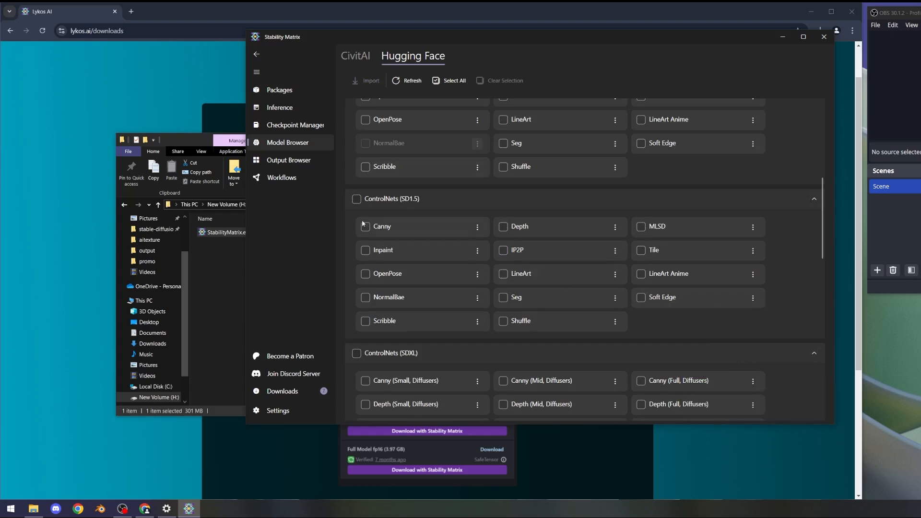
Check the progress of the downloads and launch the Stable Diffusion WebUI package
left_click(298, 391)
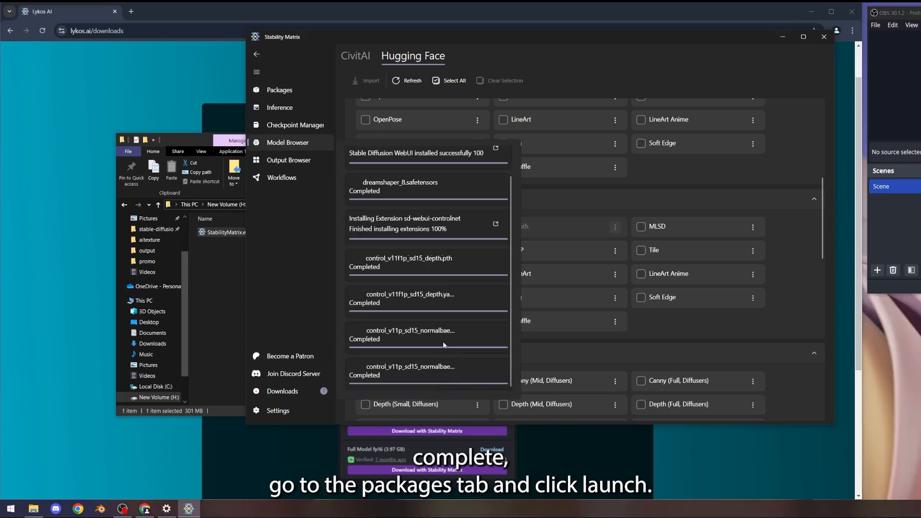
left_click(282, 269)
left_click(280, 90)
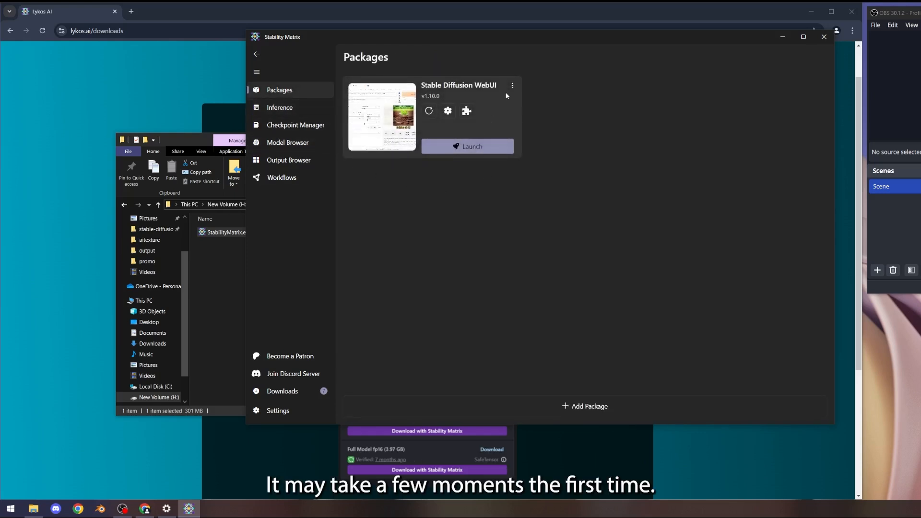
left_click(469, 146)
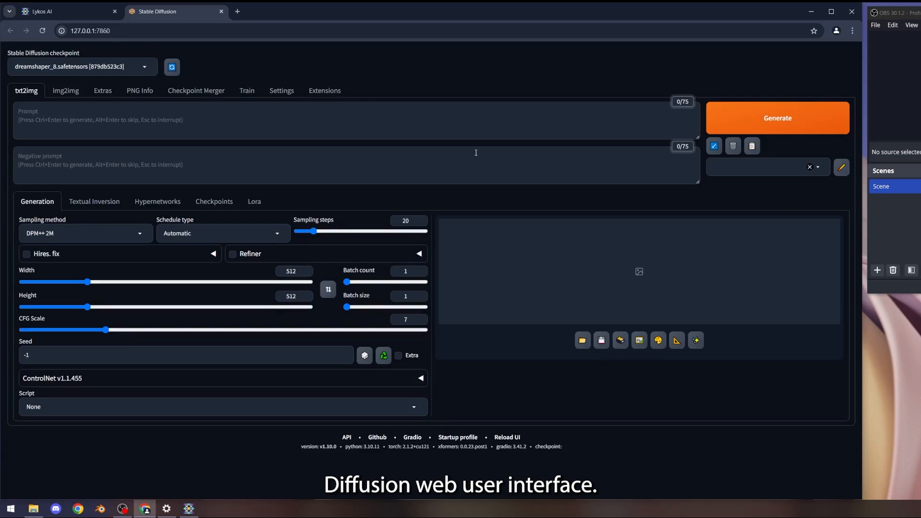
Expand the ControlNet section of the txt2img page and examine its control types, preprocessor and model options
left_click(413, 382)
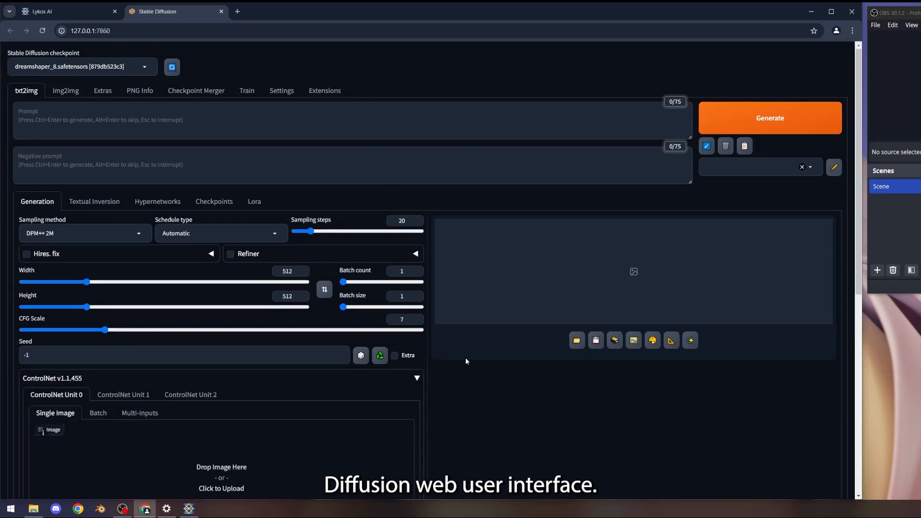
scroll(456, 359, "down", 5)
left_click(296, 452)
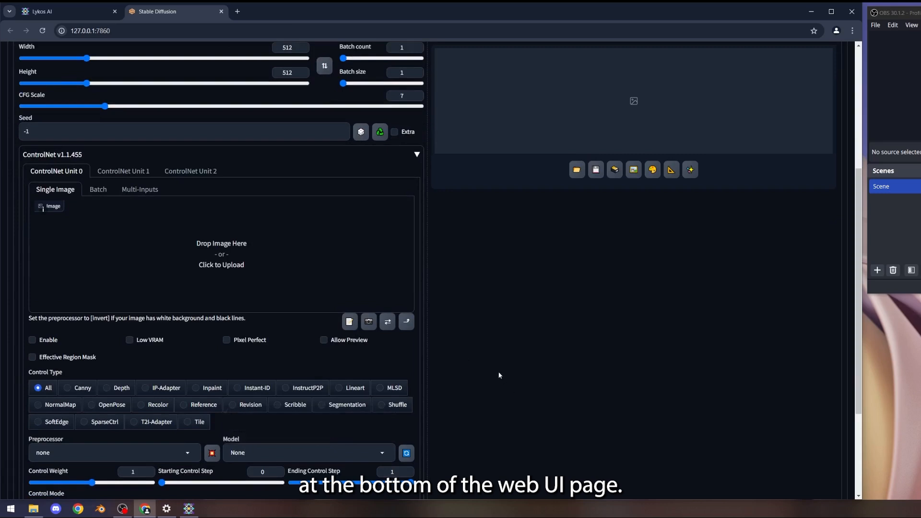
scroll(471, 358, "up", 5)
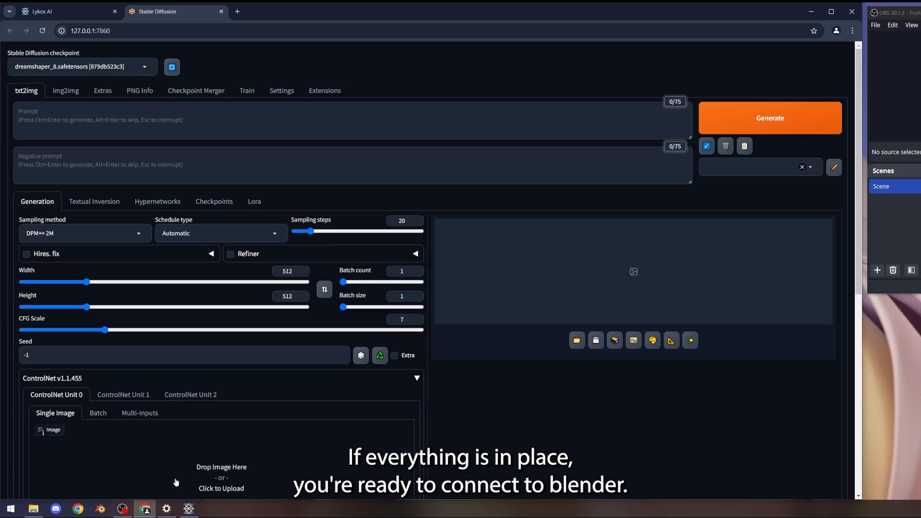
Switch to Blender, start a General scene and show the AutoPainter AI add-on in a widened sidebar
left_click(100, 509)
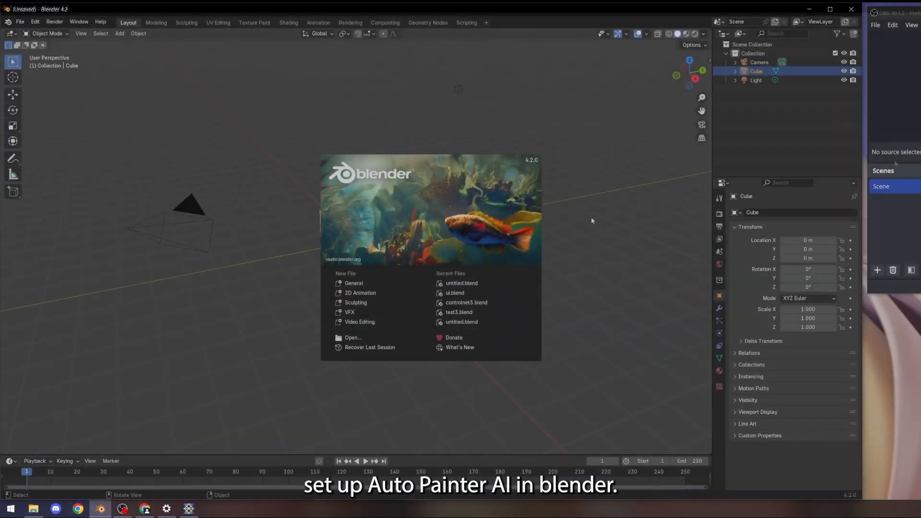
left_click(391, 283)
key("n")
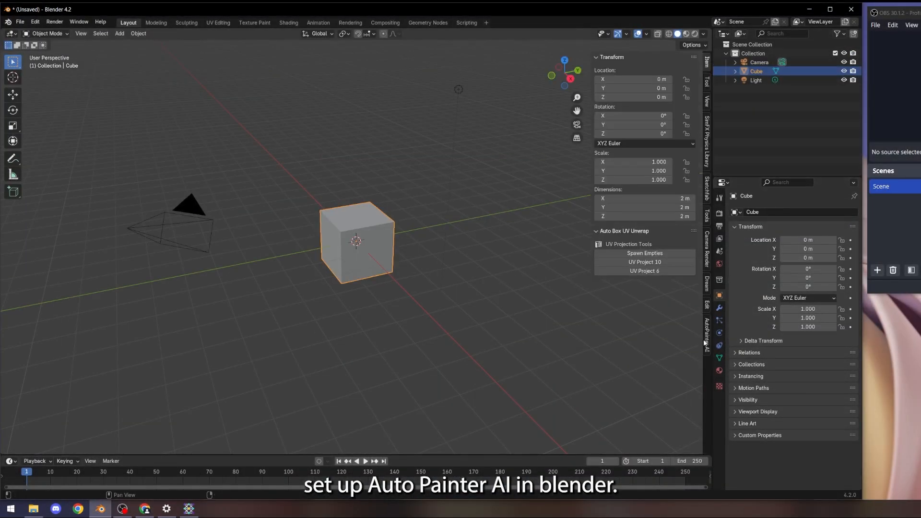
left_click(706, 339)
left_click_drag(590, 278, 559, 278)
Check AutoPainter AI's dependency installation and save the scene as untitled.blend in the aitexture folder
left_click(628, 125)
key("ctrl+s")
key("Return")
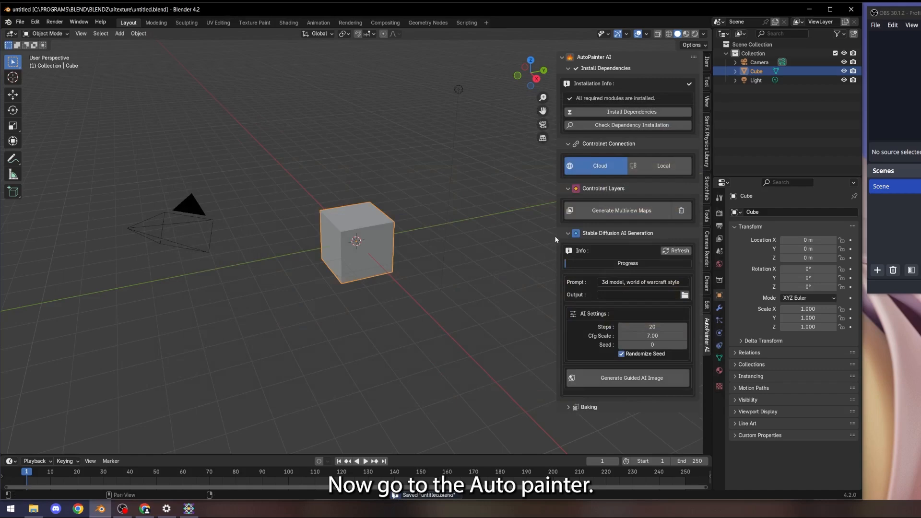
Collapse the add-on's Stable Diffusion AI Generation section and set the ControlNet connection to Local
left_click(568, 234)
left_click(568, 234)
left_click_drag(557, 243, 502, 241)
left_click(517, 234)
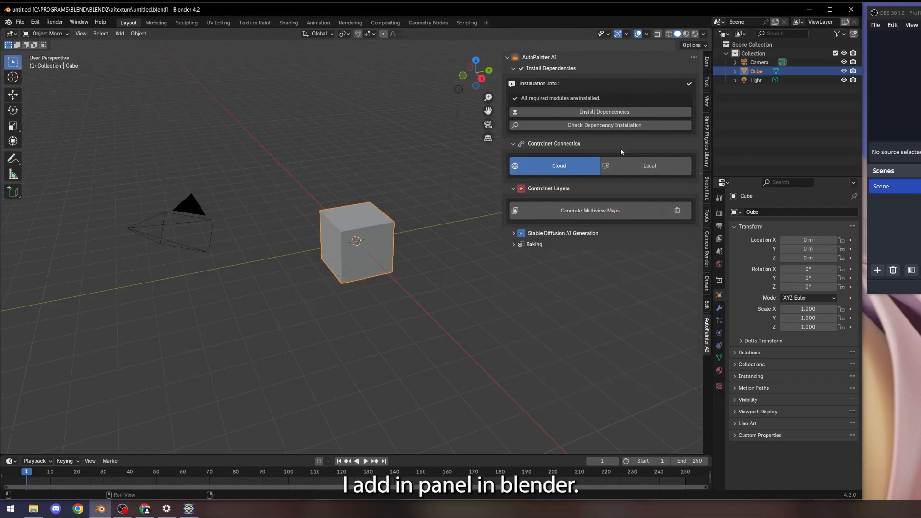
left_click(619, 166)
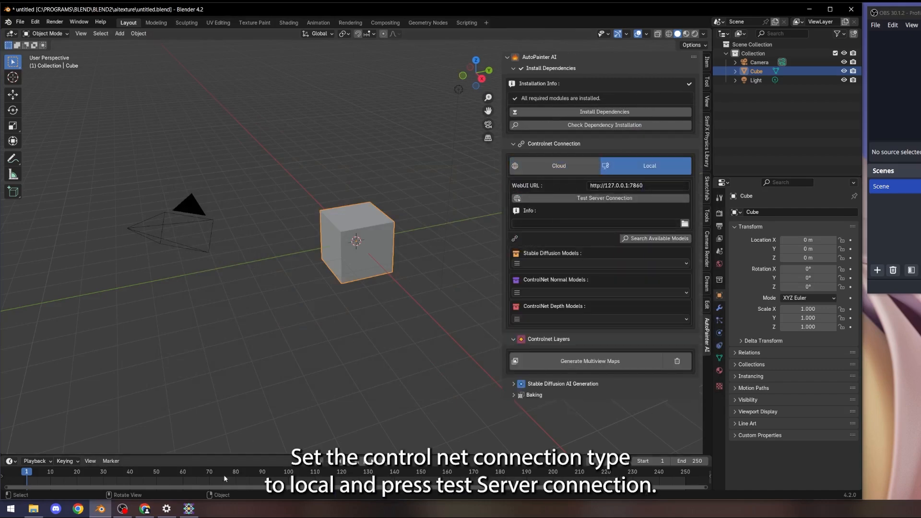
left_click(189, 509)
left_click_drag(244, 31, 451, 102)
left_click_drag(505, 110, 131, 47)
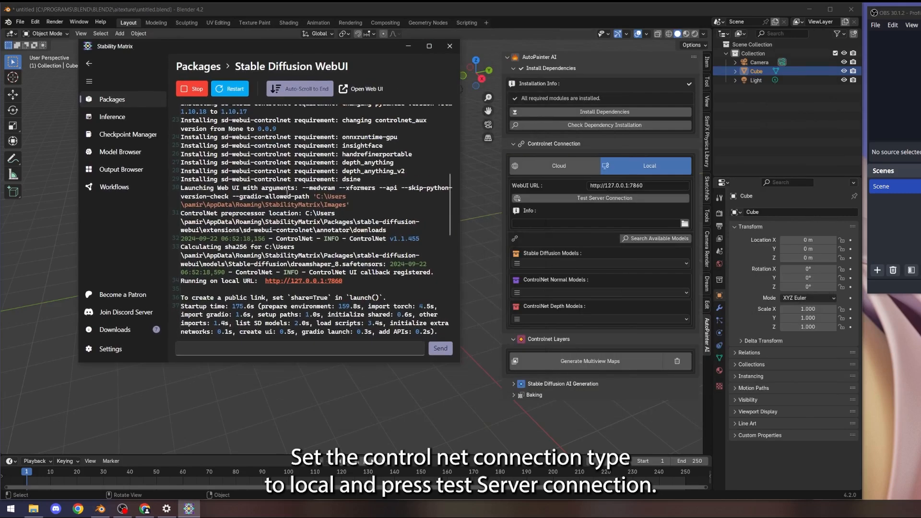
left_click(606, 198)
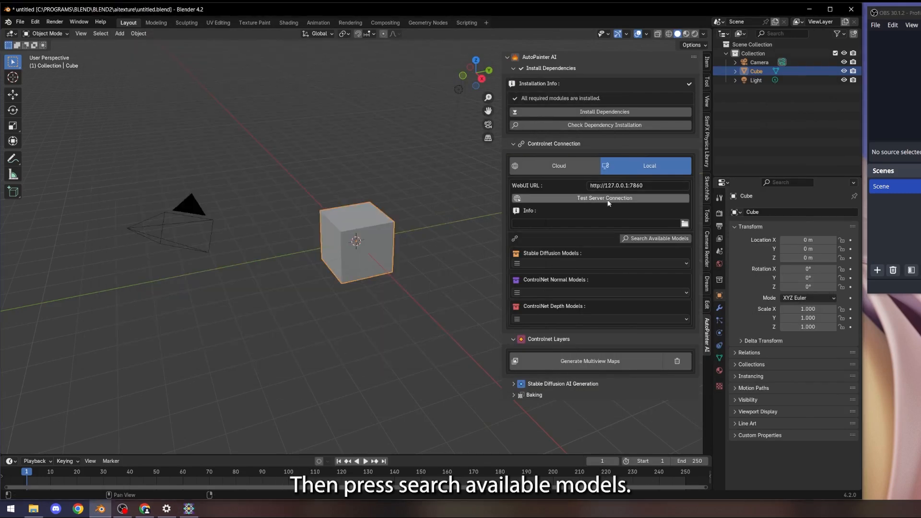
Search the available models over the local ControlNet connection and expand the Stable Diffusion AI Generation section
left_click(657, 238)
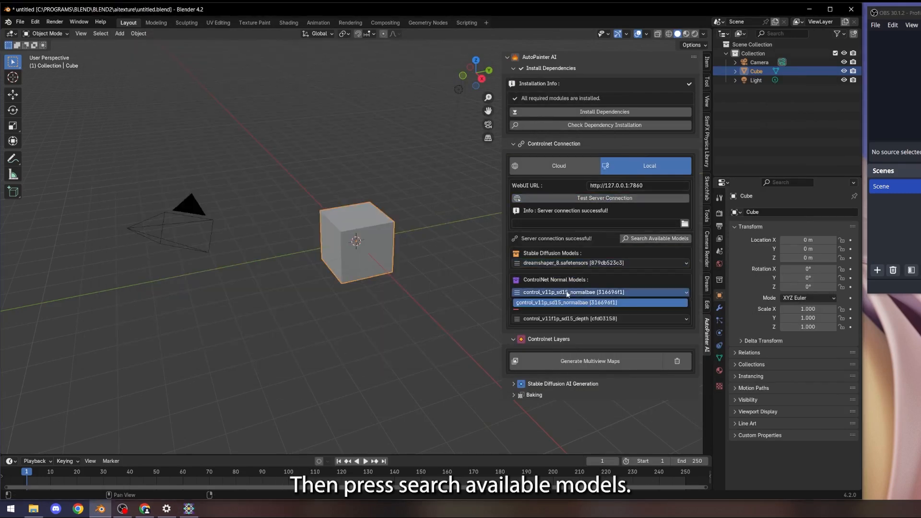
left_click(561, 383)
scroll(560, 390, "down", 5)
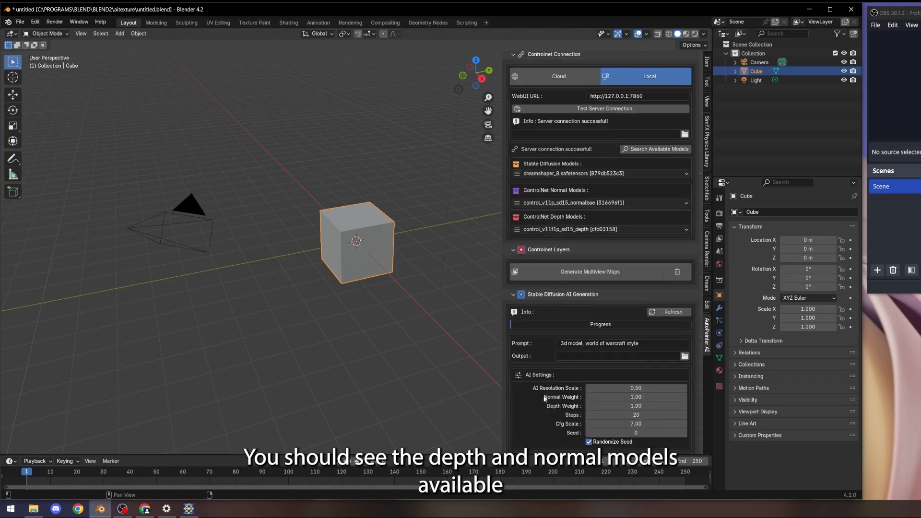
left_click(119, 33)
mouse_move(124, 38)
scroll(570, 188, "up", 5)
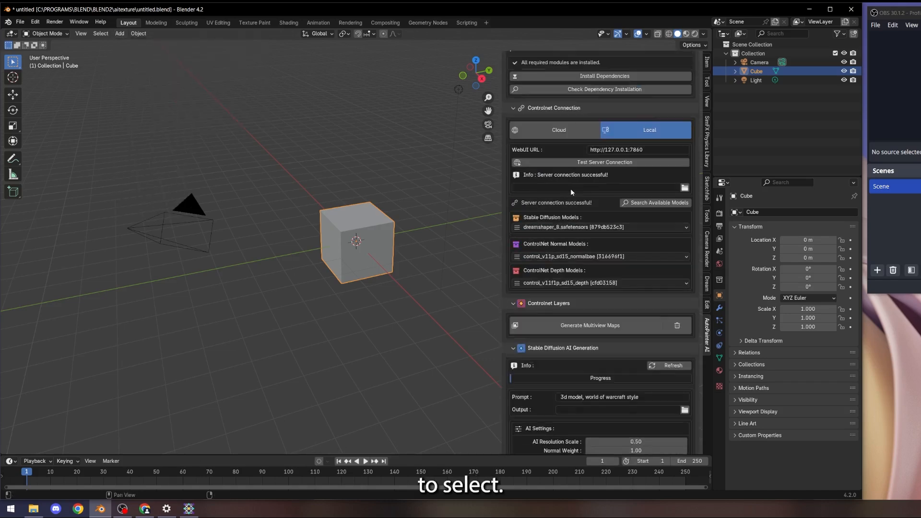
scroll(598, 233, "up", 1)
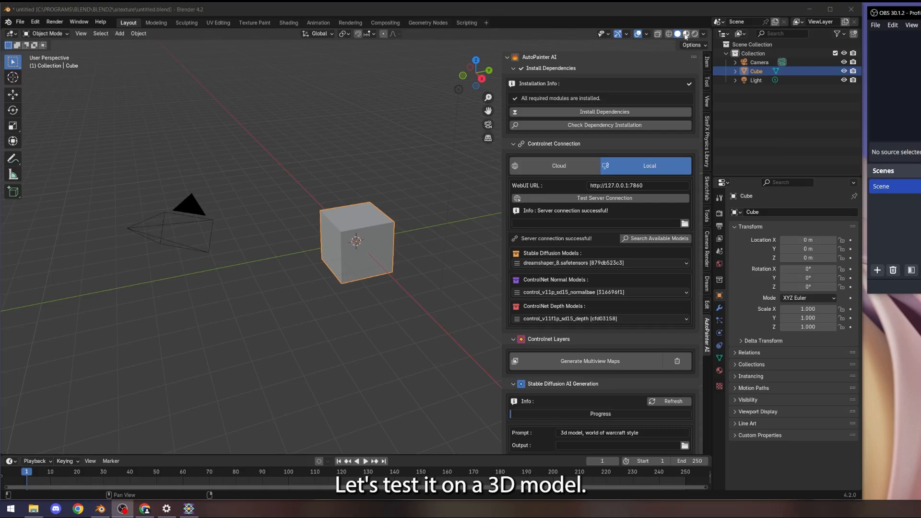
Switch the viewport to Material Preview and delete the default cube from the scene
left_click(685, 34)
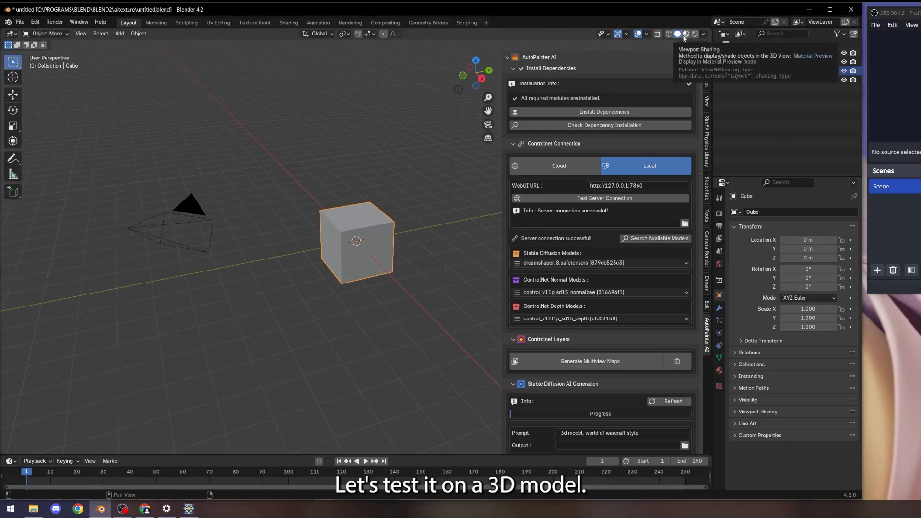
key("x")
left_click(374, 219)
Import the final low character model and display it in Solid shading
left_click(20, 21)
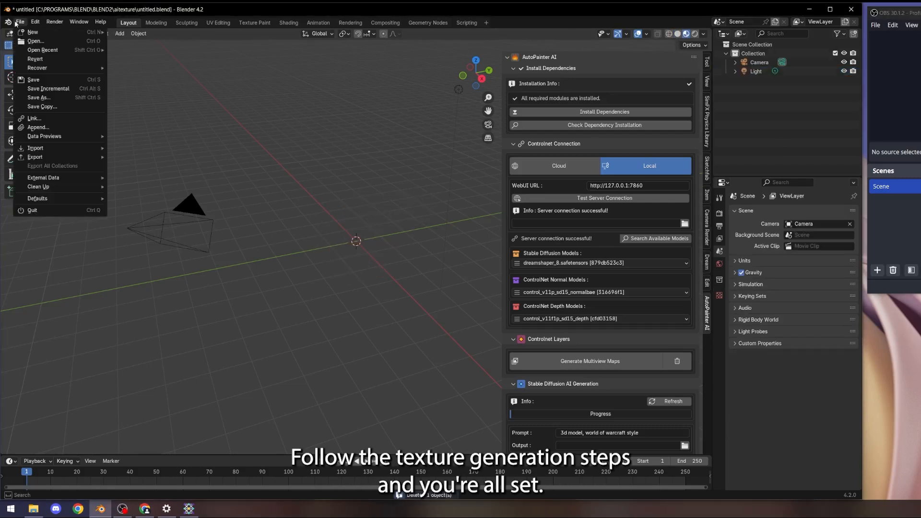
mouse_move(52, 148)
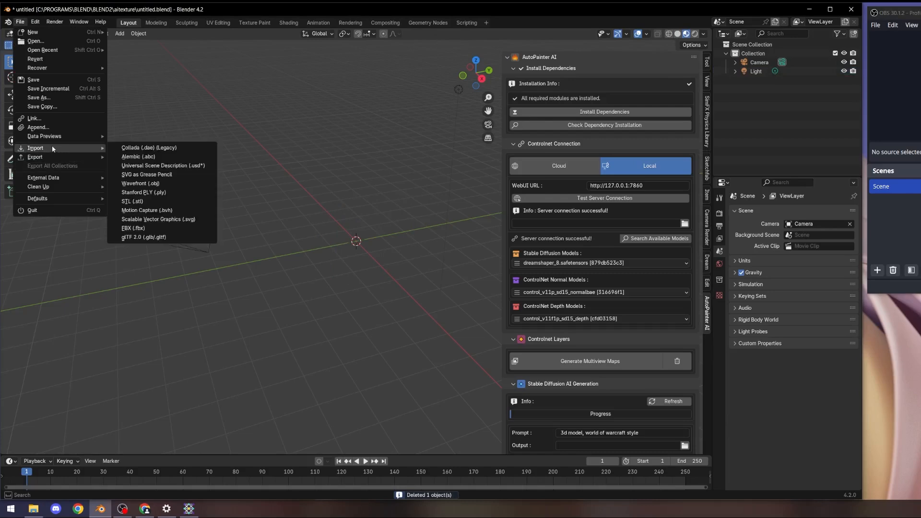
left_click(195, 189)
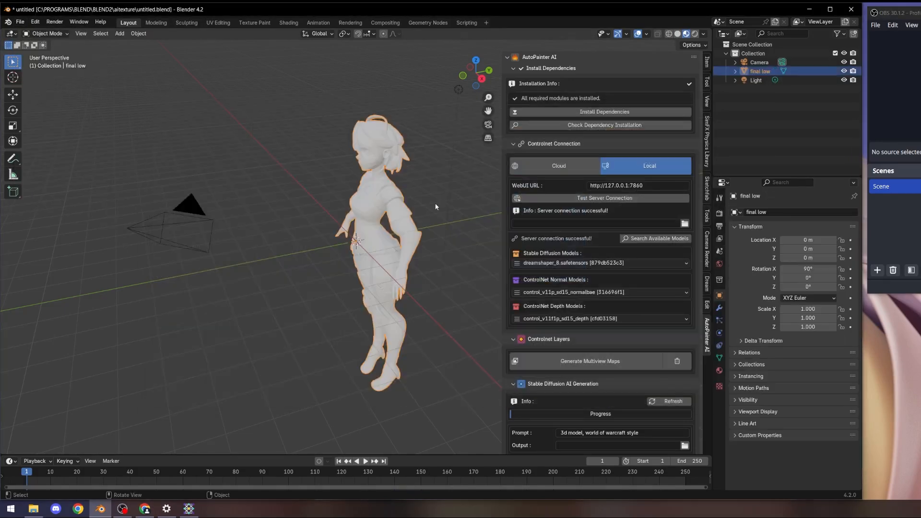
mouse_move(397, 253)
left_mouse_down()
mouse_move(385, 259)
mouse_move(379, 235)
left_mouse_up()
key("z")
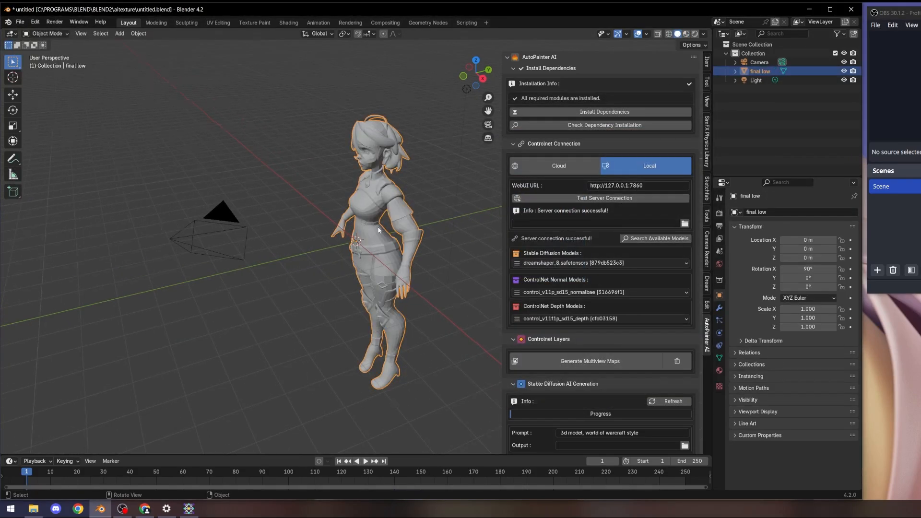
Generate the multiview maps of the character from the front view and check the depth map
key("KP_1")
right_click(353, 229)
left_click(353, 228)
left_click(590, 364)
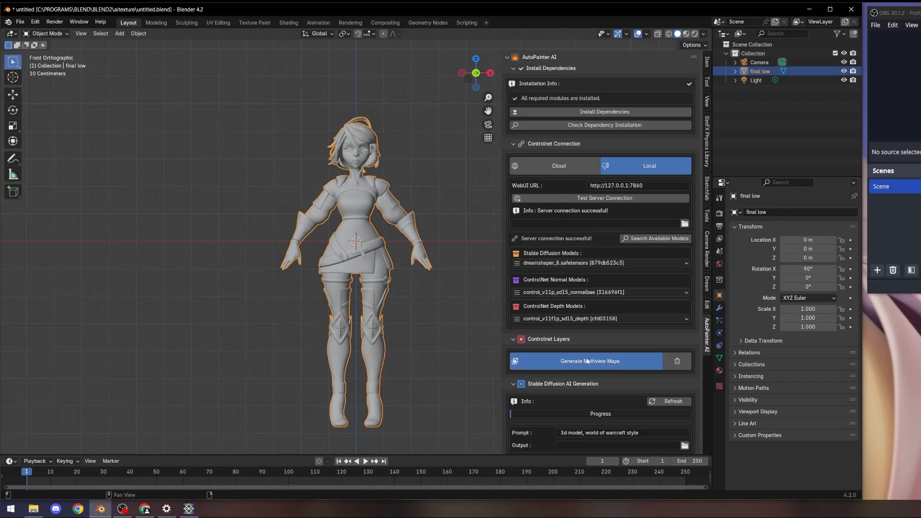
scroll(652, 405, "down", 5)
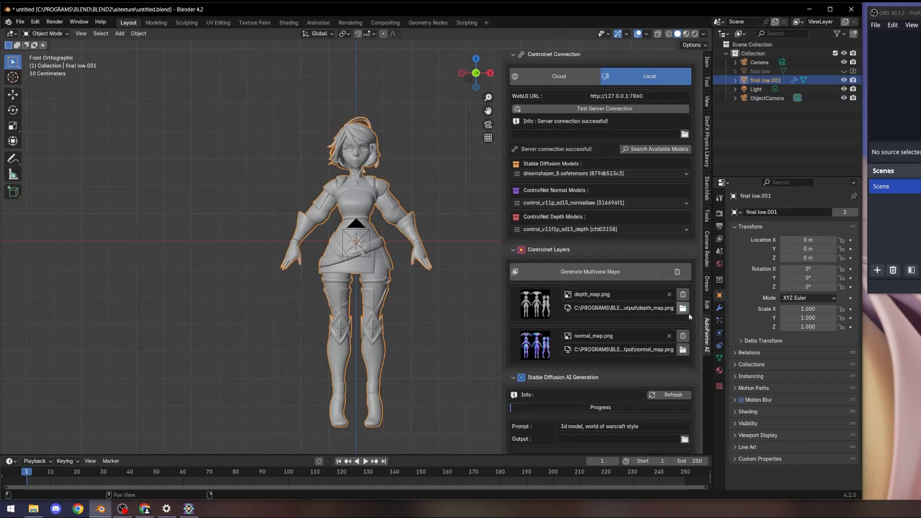
left_click(686, 311)
left_click(710, 101)
Change the generation prompt to "3d hero character, league of legends style"
scroll(638, 336, "down", 8)
left_click(585, 283)
left_click_drag(585, 283, 625, 287)
type("legends")
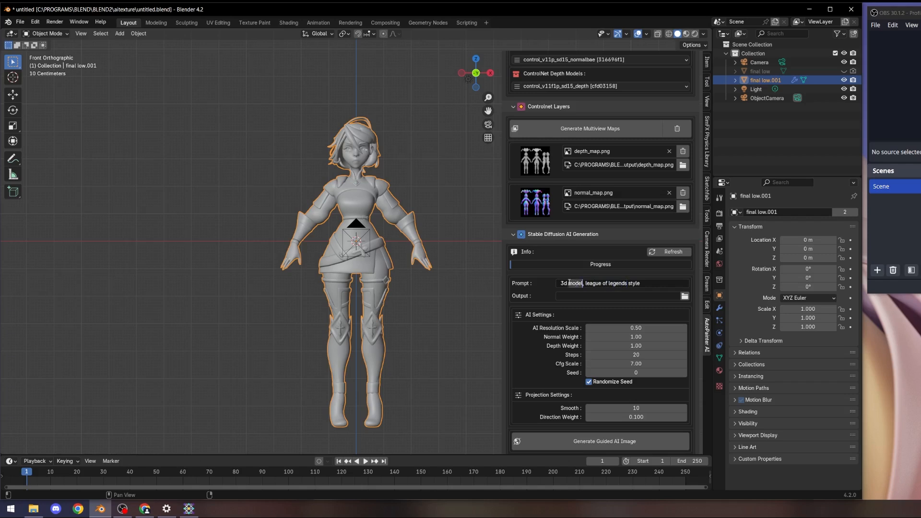
type("ero character")
Set AI Resolution Scale to 1.00 and both Normal Weight and Depth Weight to 0.54, and generate the guided AI image
mouse_move(641, 337)
left_mouse_down()
mouse_move(664, 328)
mouse_move(647, 343)
left_mouse_up()
key("Escape")
scroll(647, 343, "down", 1)
left_click(604, 419)
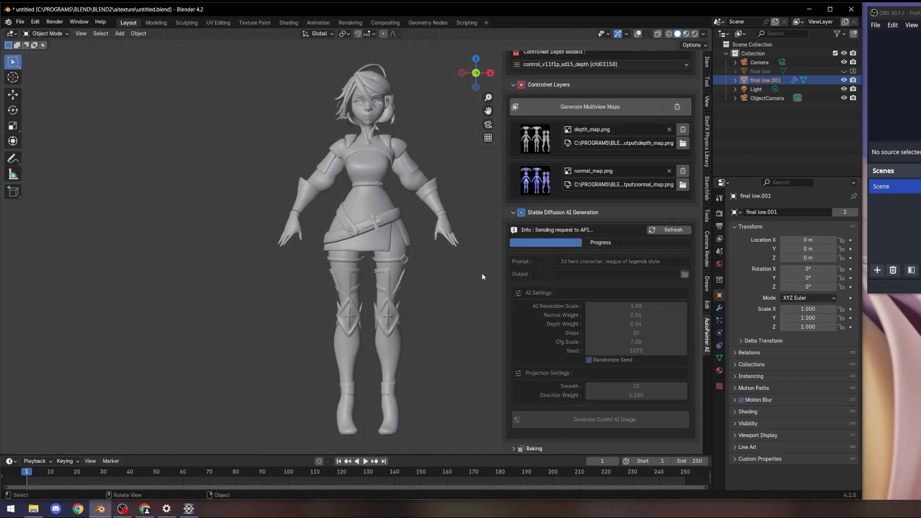
Check the image generation progress in the Stability Matrix console and return to Blender
key("alt+Tab")
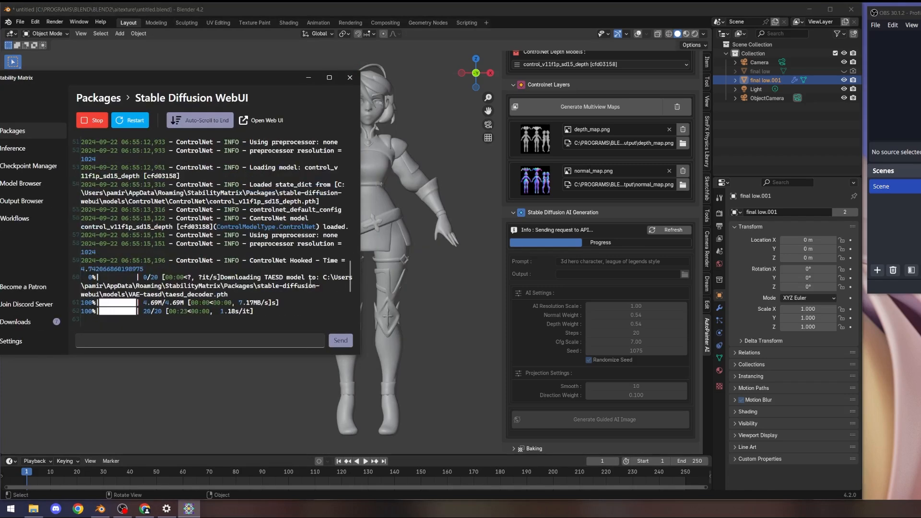
scroll(311, 282, "down", 2)
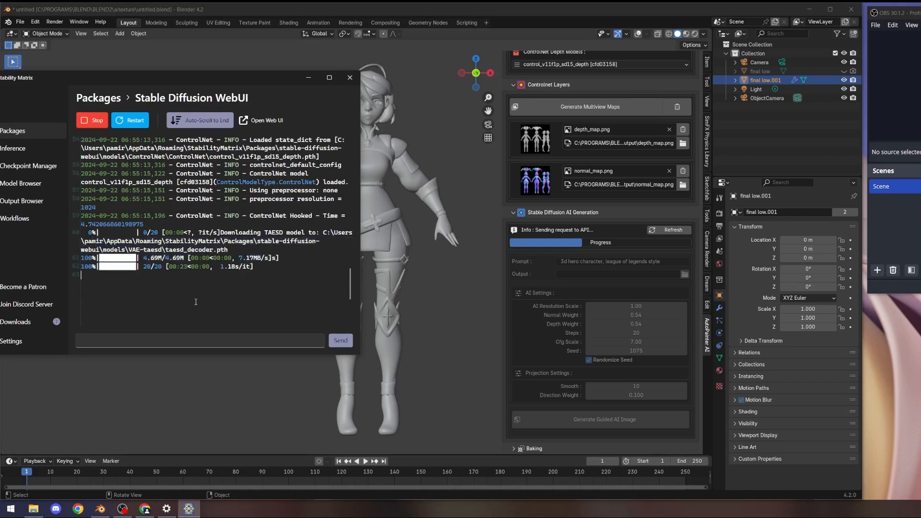
key("alt+Tab")
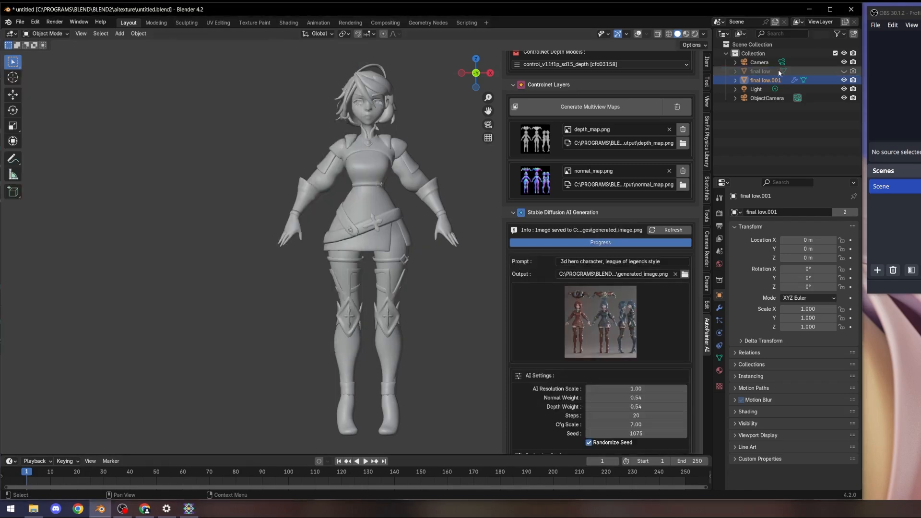
Show the character in Material Preview with overlays hidden and inspect the projected texture
left_click(638, 33)
left_click(686, 34)
left_click(638, 34)
scroll(429, 254, "down", 4)
left_click_drag(430, 258, 390, 267)
scroll(431, 262, "up", 4)
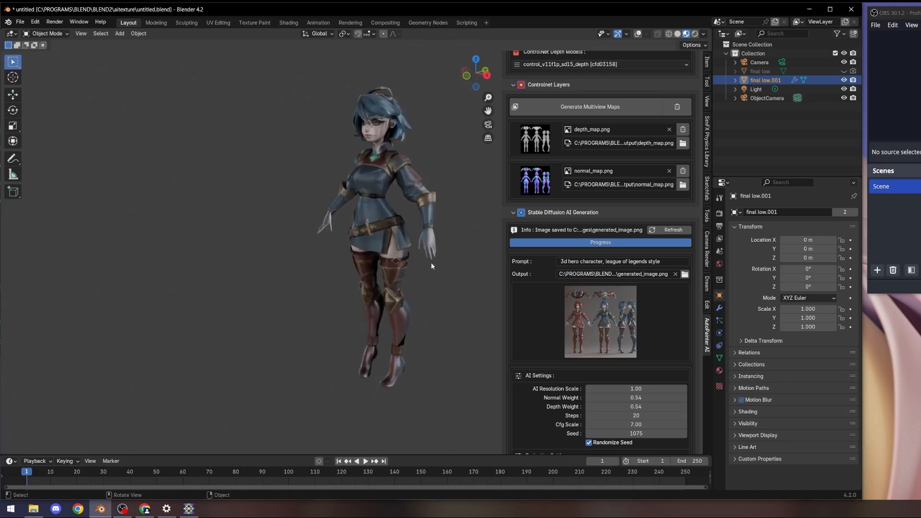
Set the projection's Smooth to 95 and Direction Weight to 0.460
scroll(636, 370, "down", 6)
left_click_drag(636, 371, 674, 361)
mouse_move(458, 331)
left_mouse_down()
mouse_move(441, 300)
mouse_move(459, 330)
left_mouse_up()
left_click_drag(636, 371, 646, 347)
scroll(635, 381, "down", 2)
left_click_drag(636, 348, 639, 347)
mouse_move(636, 338)
left_mouse_down()
mouse_move(616, 339)
mouse_move(626, 339)
left_mouse_up()
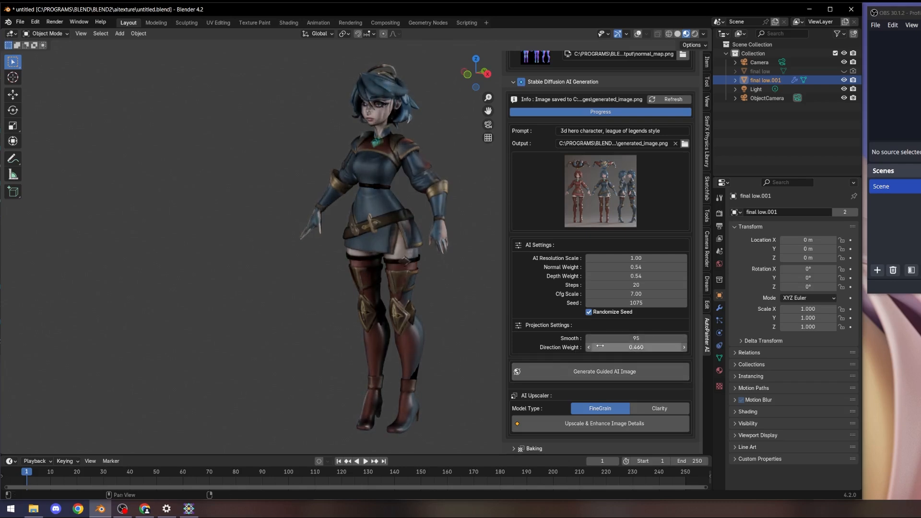
Upscale and enhance the generated image's details with the FineGrain model and inspect the textured character
left_click_drag(404, 338, 454, 339)
left_click(636, 422)
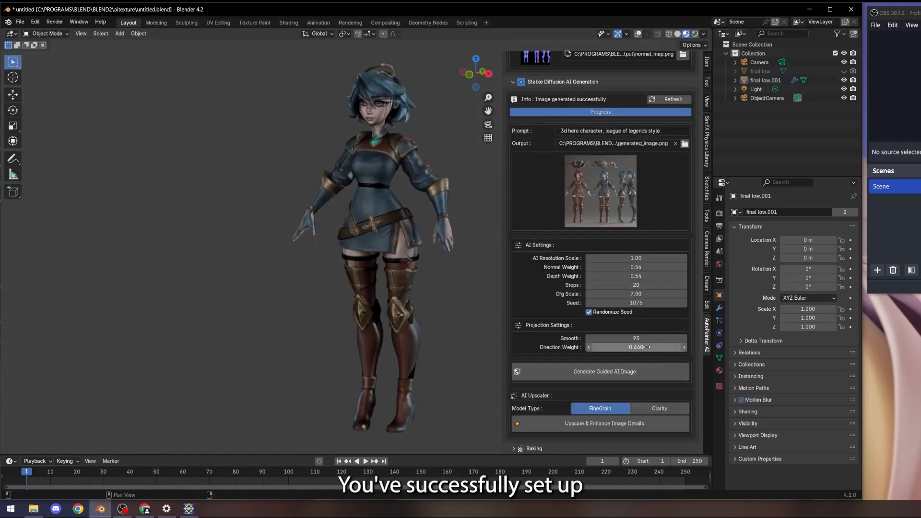
left_click_drag(481, 269, 381, 269)
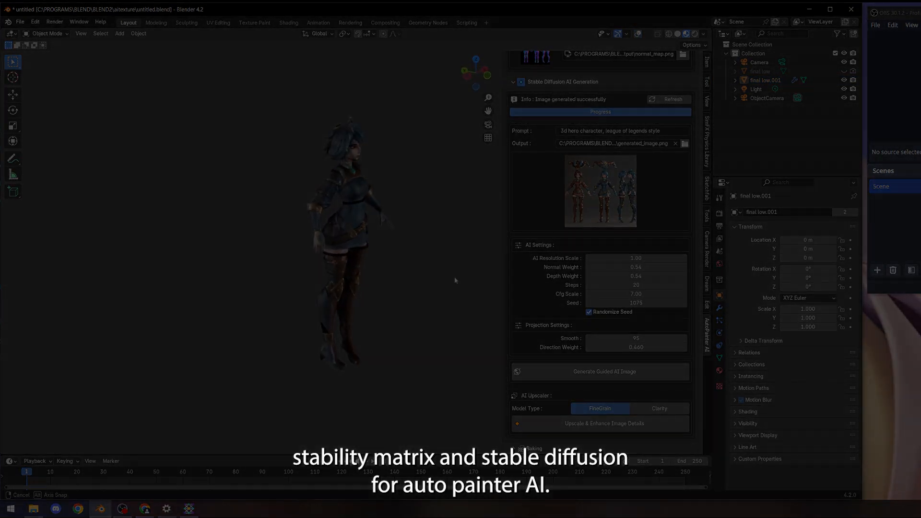